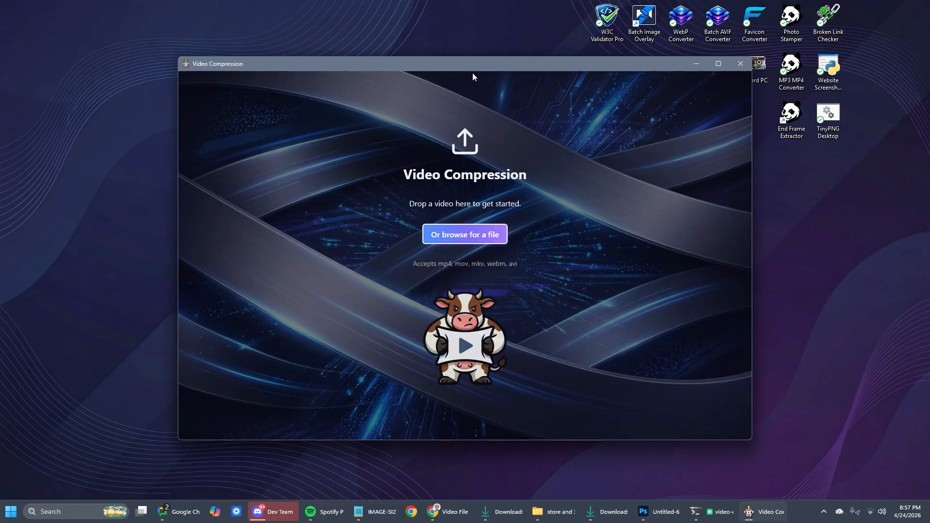
Step: Load robot-video from the Downloads folder into the Video Compression window
{"action": "left_click_drag", "start_coordinate": [468, 66], "coordinate": [559, 65]}
{"action": "left_click_drag", "start_coordinate": [0, 63], "coordinate": [306, 69]}
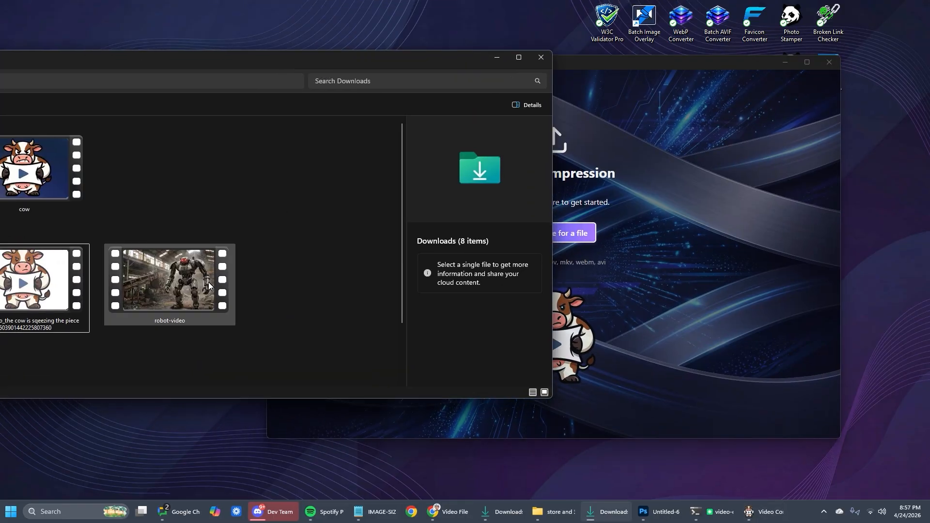
{"action": "left_click_drag", "start_coordinate": [208, 284], "coordinate": [717, 225]}
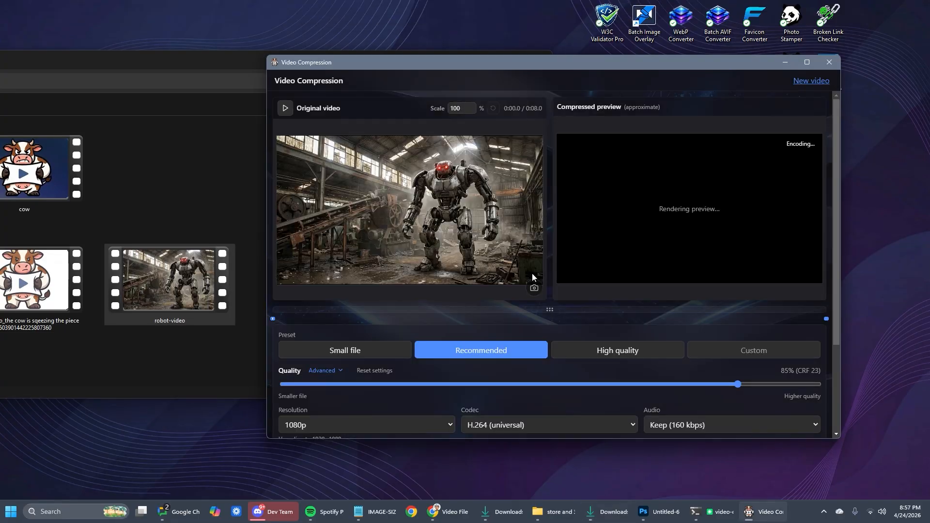
Step: Apply the Small file preset to robot-video and export the compressed copy to the Downloads folder
{"action": "scroll", "coordinate": [550, 297], "scroll_direction": "down", "scroll_amount": 2}
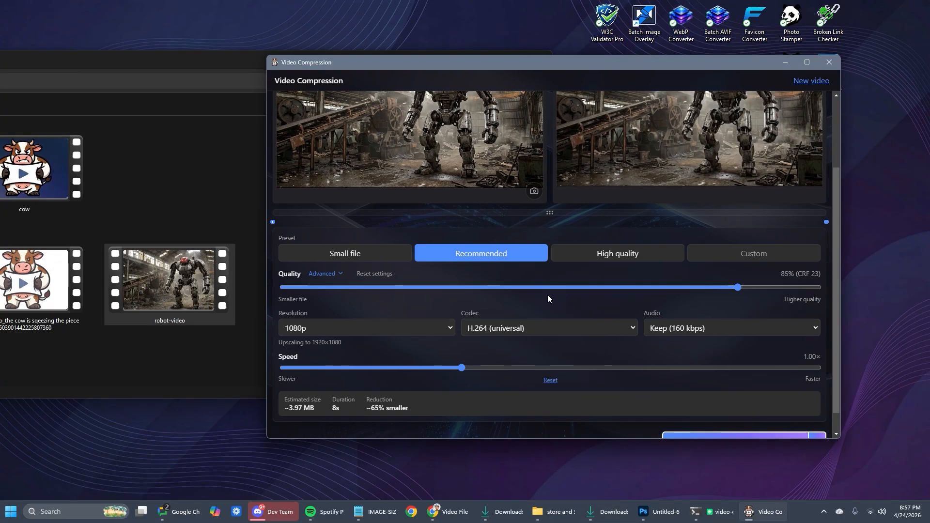
{"action": "left_click", "coordinate": [354, 252]}
{"action": "scroll", "coordinate": [610, 222], "scroll_direction": "down", "scroll_amount": 1}
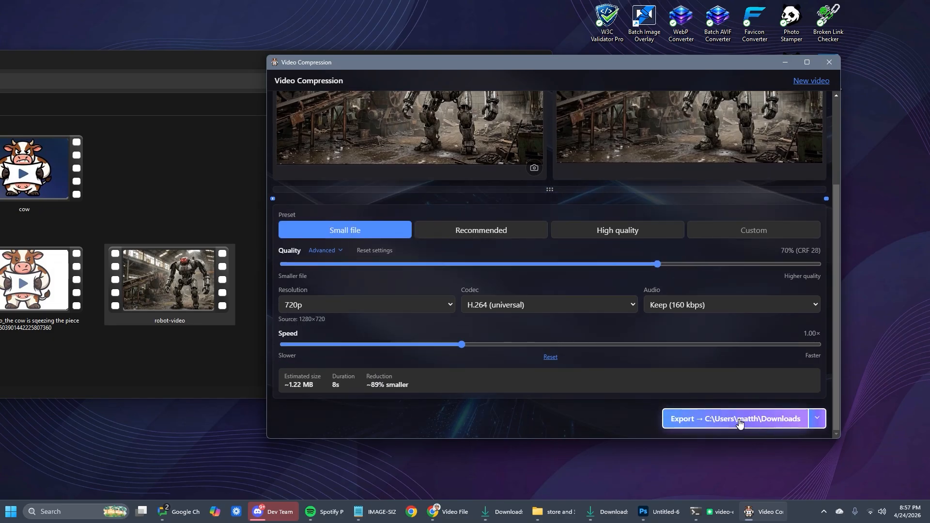
{"action": "left_click", "coordinate": [739, 420]}
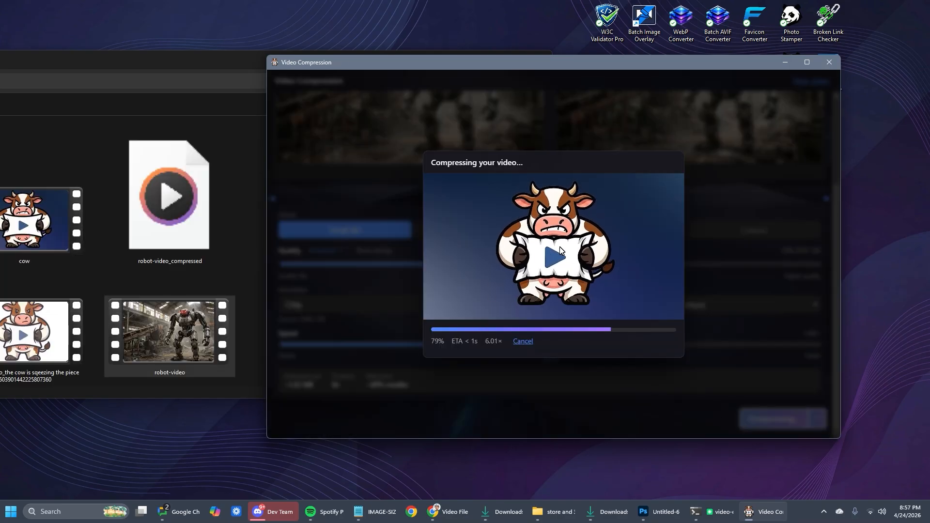
Step: Switch to the Downloads folder in File Explorer and compare the file sizes of robot-video and robot-video_compressed
{"action": "double_click", "coordinate": [140, 63]}
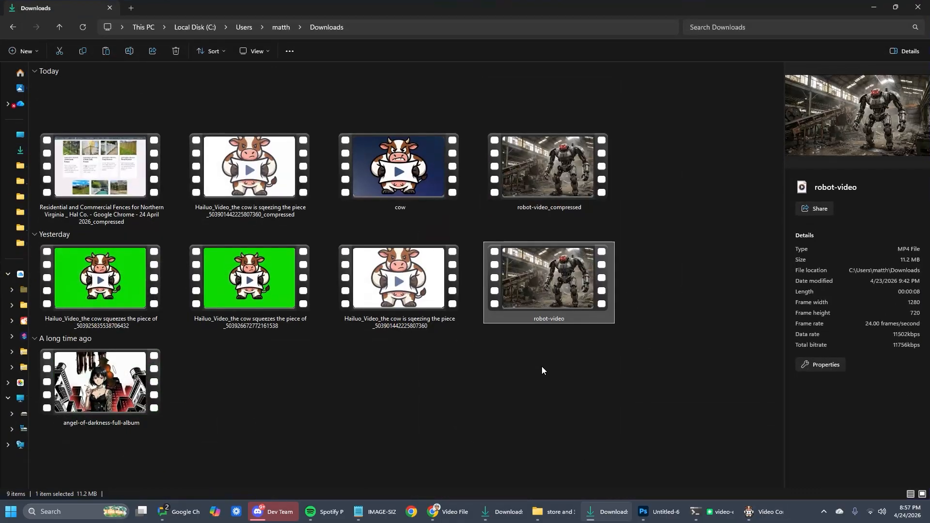
{"action": "left_click", "coordinate": [541, 371]}
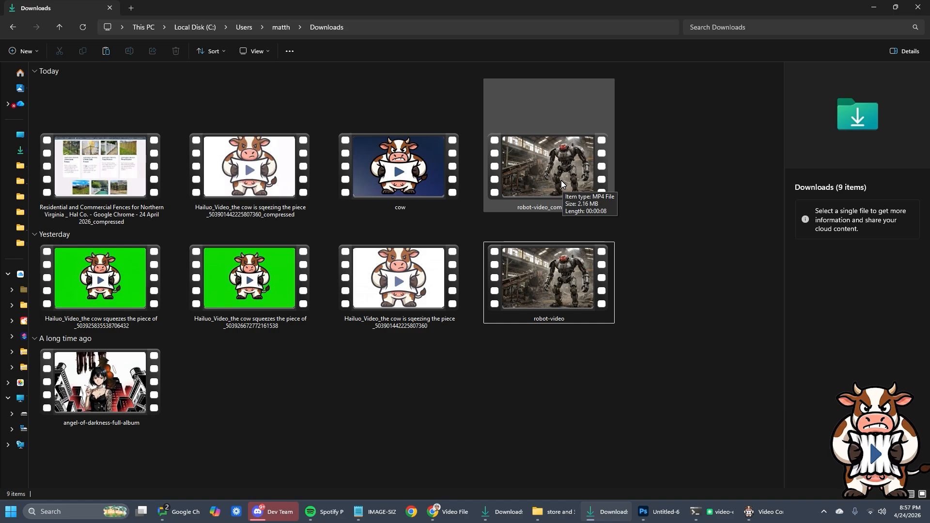
{"action": "left_click", "coordinate": [654, 235]}
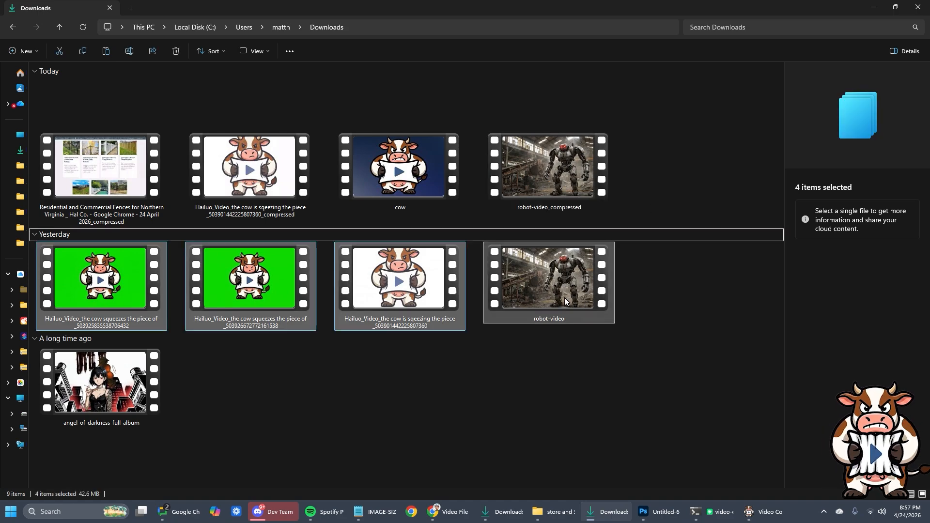
{"action": "left_click", "coordinate": [655, 292]}
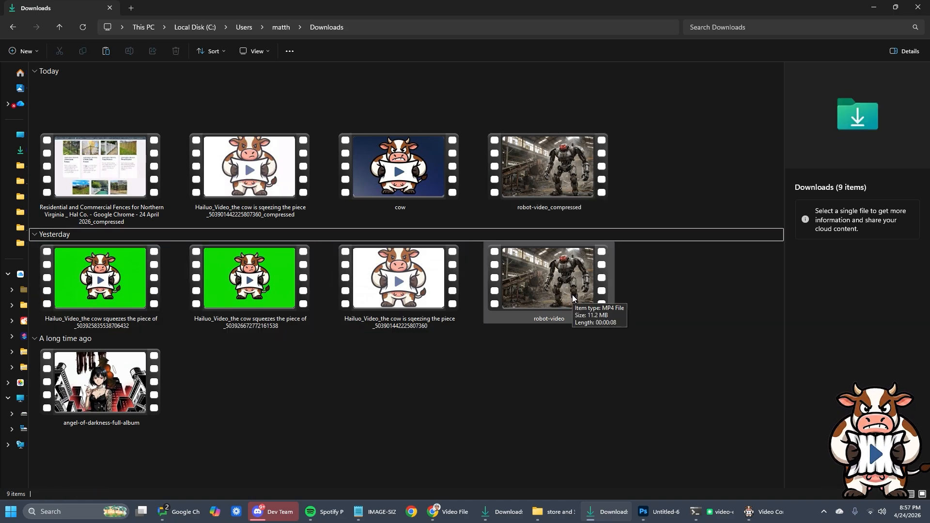
Step: Play robot-video_compressed and the original robot-video in Media Player to compare their picture quality
{"action": "double_click", "coordinate": [557, 181]}
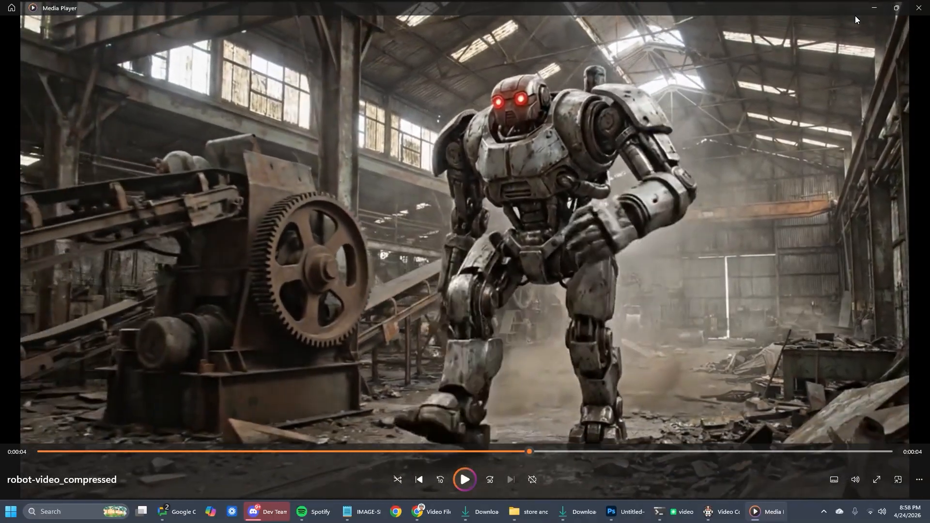
{"action": "left_click", "coordinate": [874, 8]}
{"action": "double_click", "coordinate": [548, 286]}
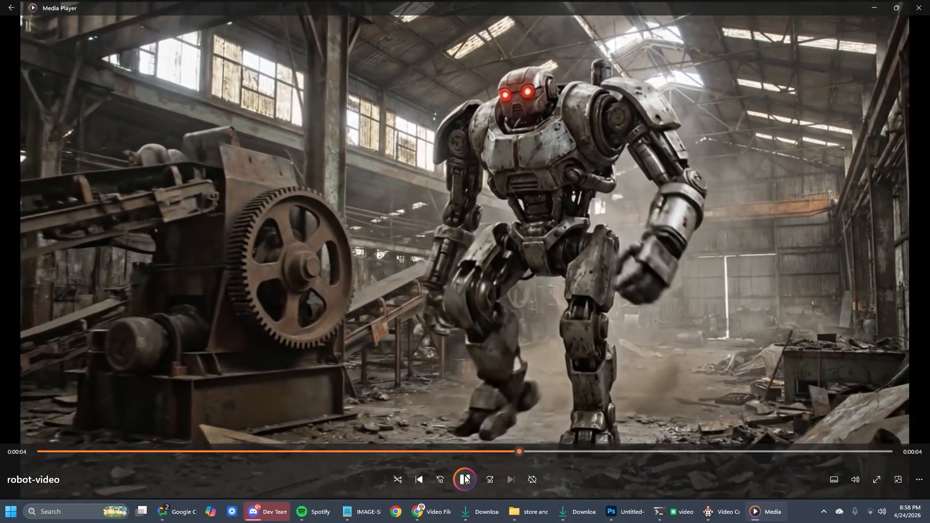
{"action": "left_click", "coordinate": [465, 480]}
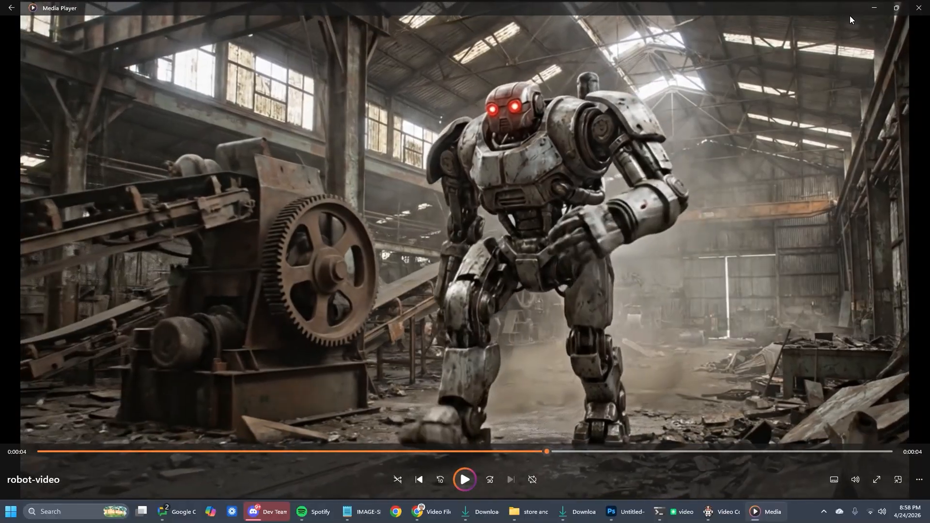
{"action": "left_click", "coordinate": [884, 5]}
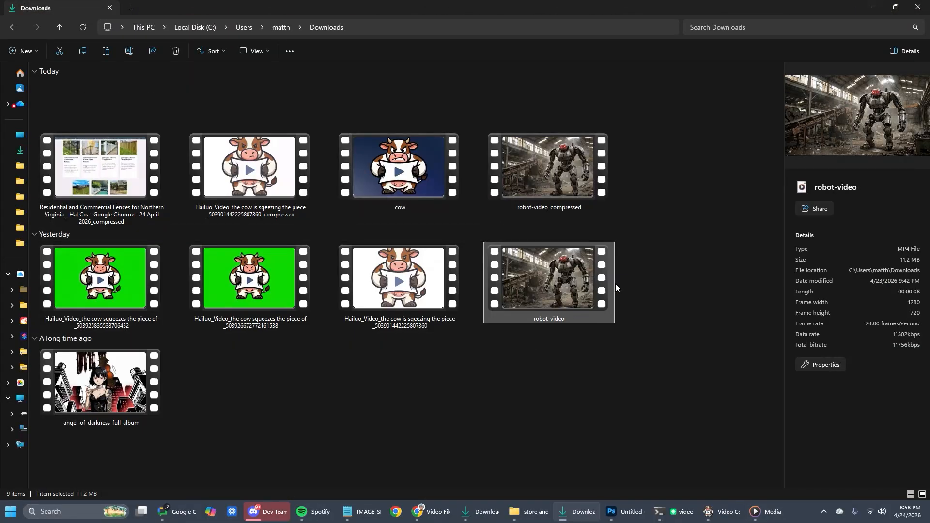
Step: Return to the Video Compression window, dismiss the export notice and maximize the window
{"action": "left_click_drag", "start_coordinate": [629, 4], "coordinate": [0, 54]}
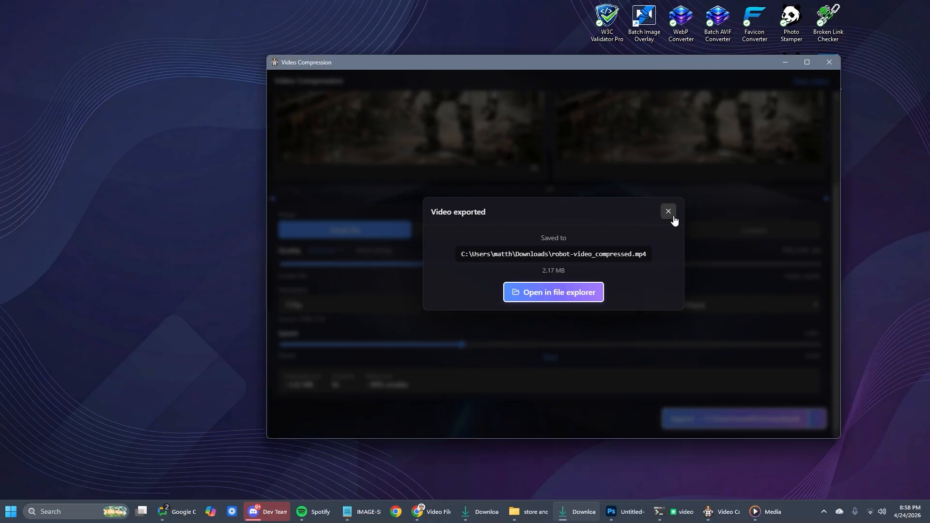
{"action": "left_click", "coordinate": [668, 212]}
{"action": "double_click", "coordinate": [717, 65]}
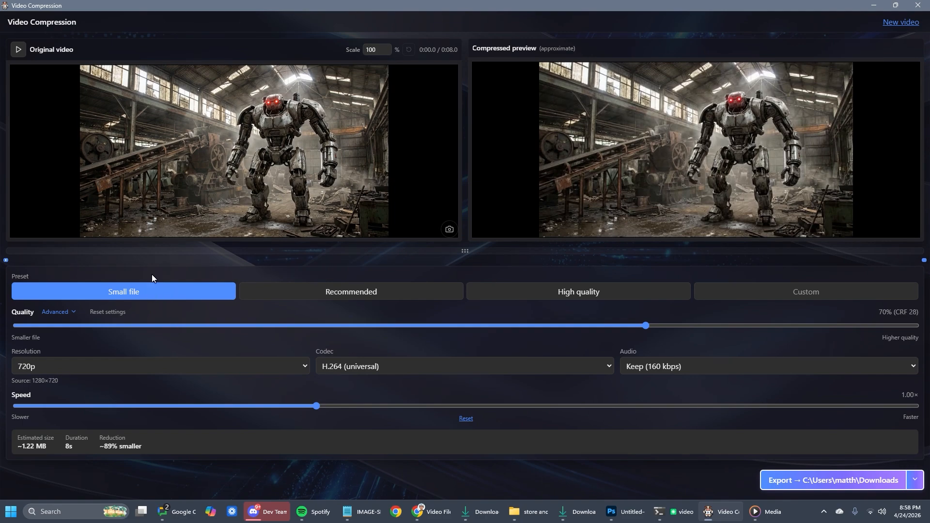
Step: Try the Recommended preset before applying High quality, and lower the quality to 0%
{"action": "left_click", "coordinate": [349, 293]}
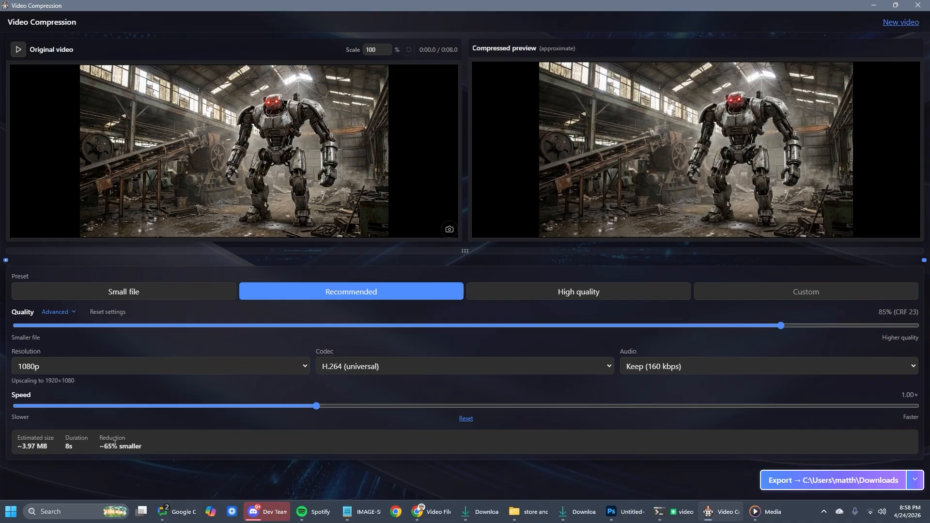
{"action": "left_click", "coordinate": [564, 293]}
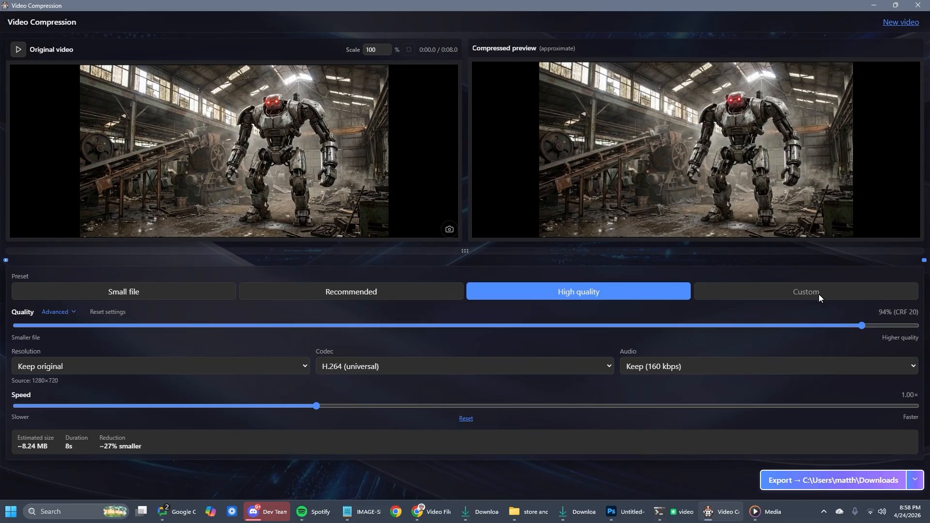
{"action": "left_click_drag", "start_coordinate": [862, 325], "coordinate": [175, 328]}
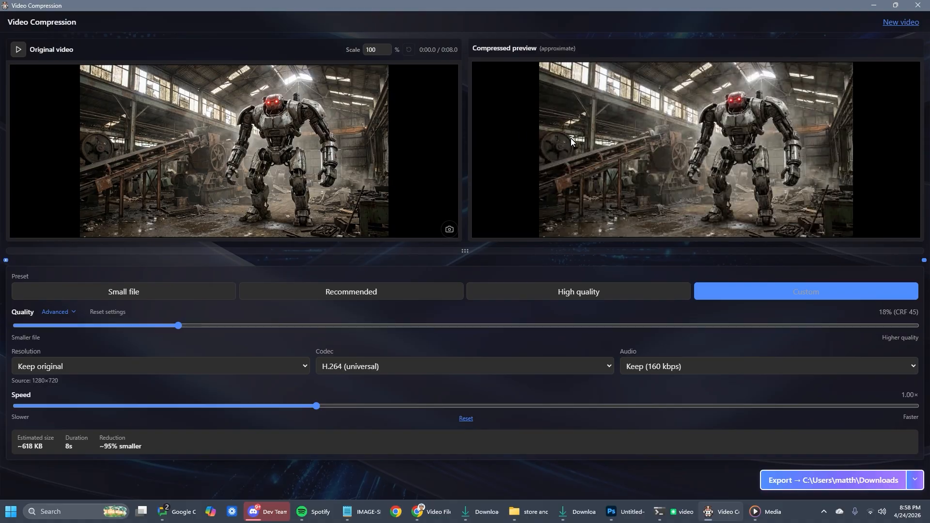
{"action": "left_click_drag", "start_coordinate": [136, 329], "coordinate": [15, 327]}
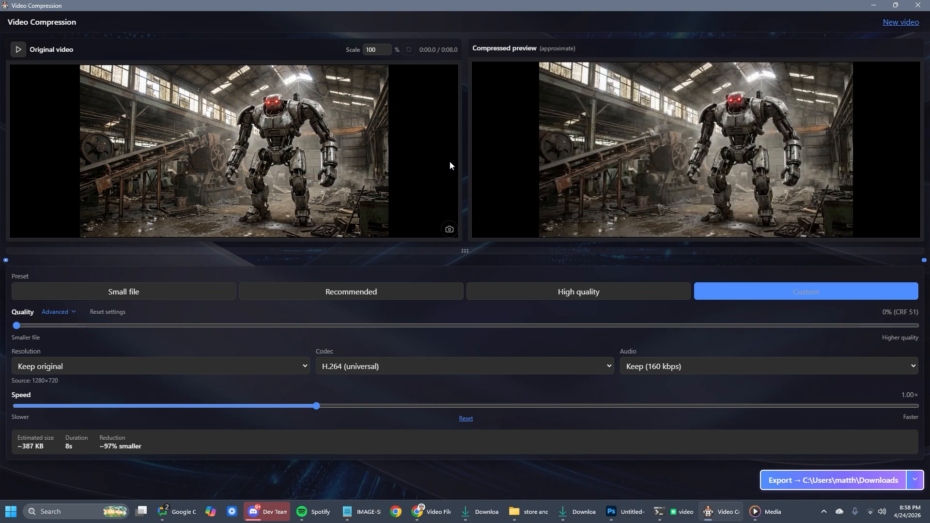
Step: Enlarge the original video's scale to 147% and further to 168%, repositioning the picture within the frame
{"action": "left_click_drag", "start_coordinate": [386, 50], "coordinate": [385, 51]}
{"action": "left_click_drag", "start_coordinate": [779, 117], "coordinate": [773, 143]}
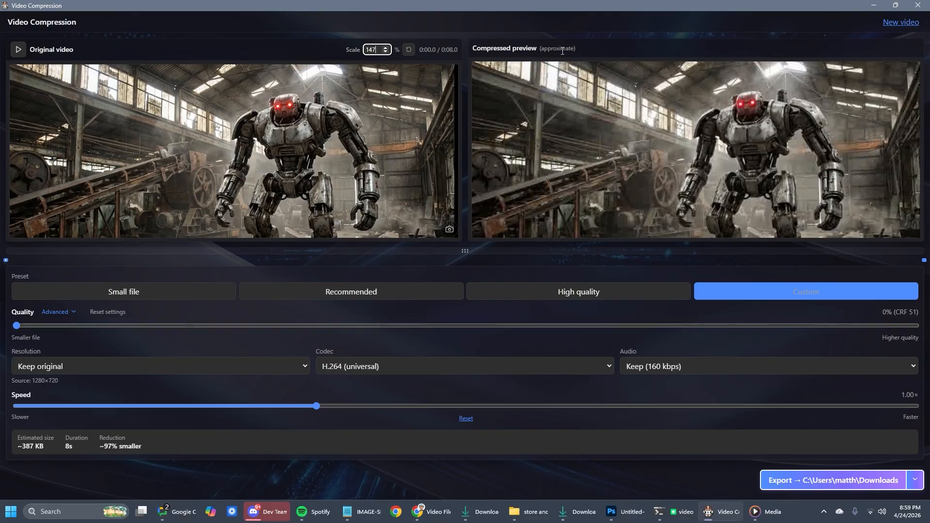
{"action": "left_click_drag", "start_coordinate": [548, 45], "coordinate": [577, 48]}
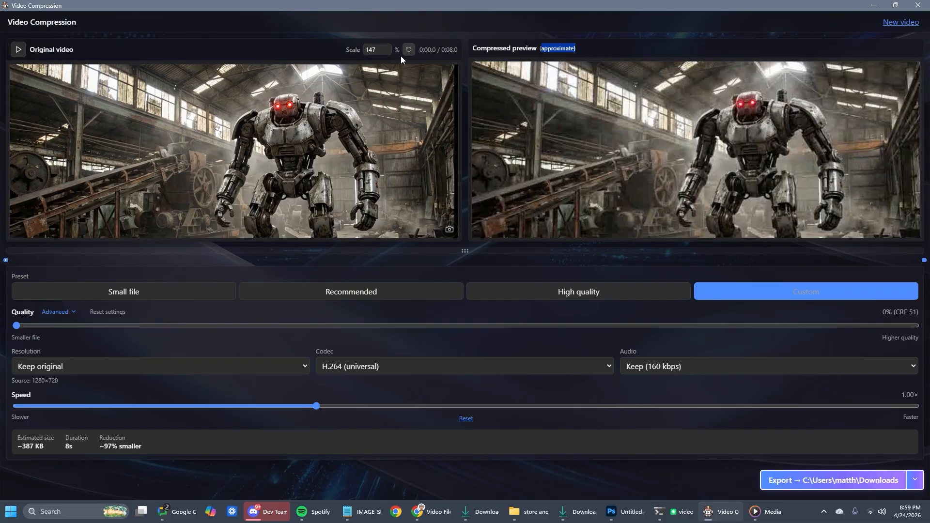
{"action": "mouse_move", "coordinate": [326, 138]}
{"action": "left_mouse_down"}
{"action": "mouse_move", "coordinate": [309, 98]}
{"action": "mouse_move", "coordinate": [337, 131]}
{"action": "left_mouse_up"}
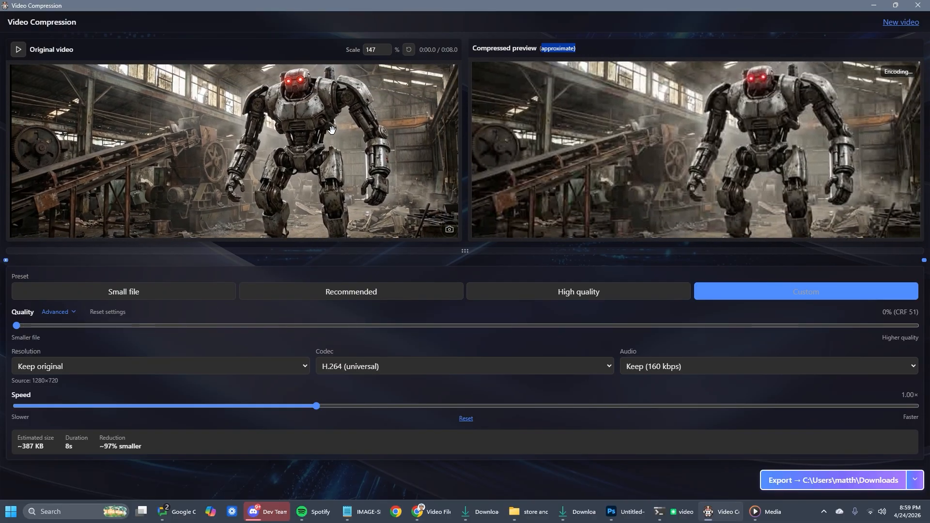
{"action": "left_click", "coordinate": [384, 49]}
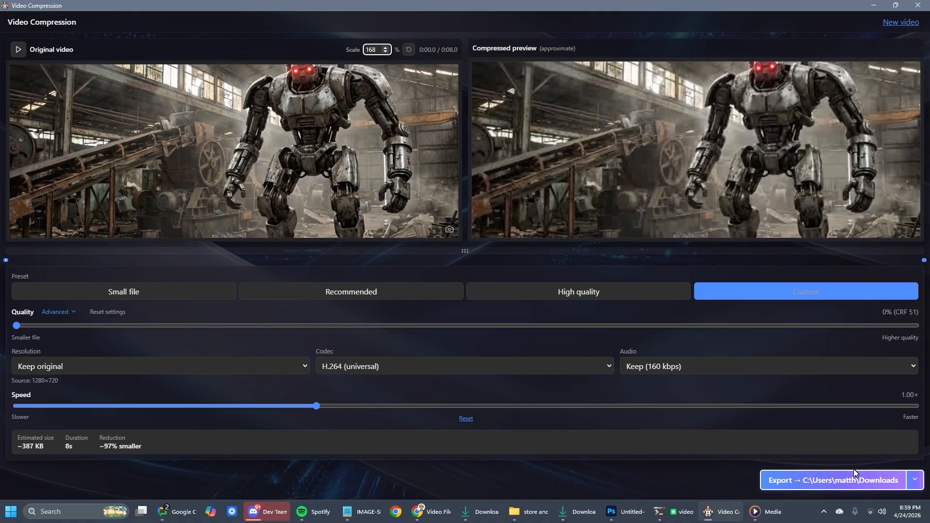
{"action": "left_click_drag", "start_coordinate": [328, 112], "coordinate": [323, 124]}
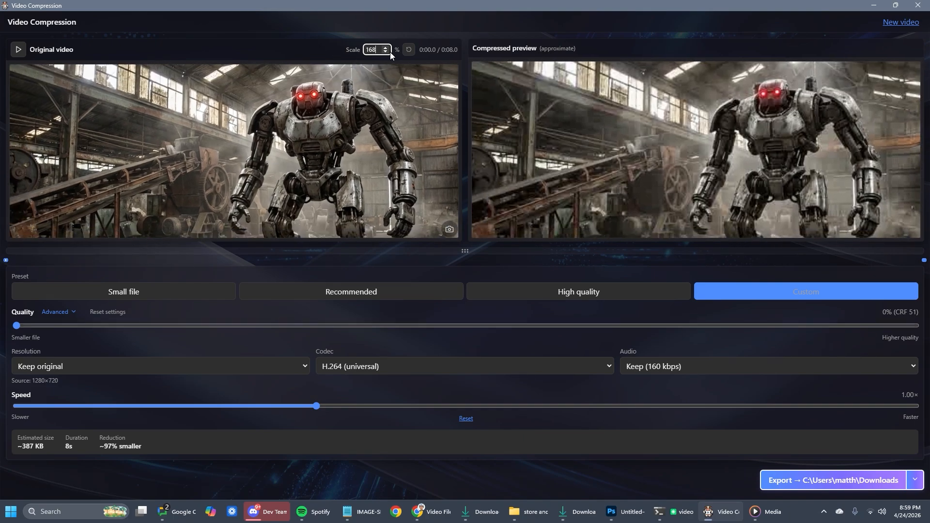
Step: Reset the video's scale and position, and set the scale to 101%
{"action": "left_click", "coordinate": [408, 50]}
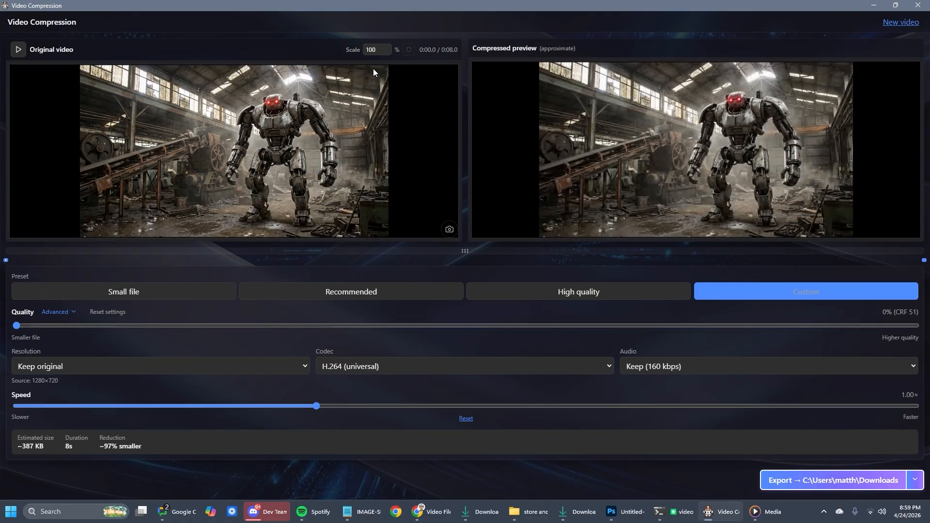
{"action": "left_click", "coordinate": [386, 48]}
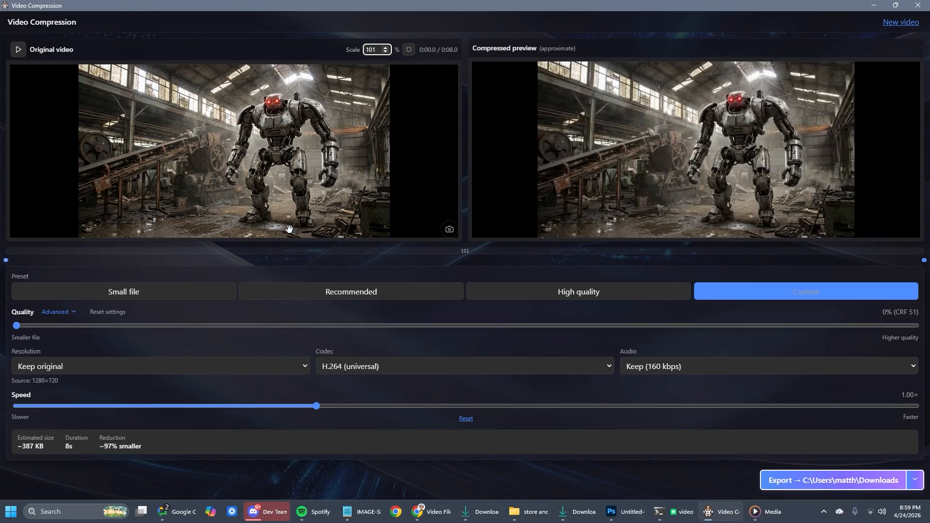
Step: Enlarge the timeline strip and scrub through the clip, ending at the 0:03.9 mark
{"action": "left_click_drag", "start_coordinate": [465, 251], "coordinate": [463, 196]}
{"action": "left_click", "coordinate": [383, 220]}
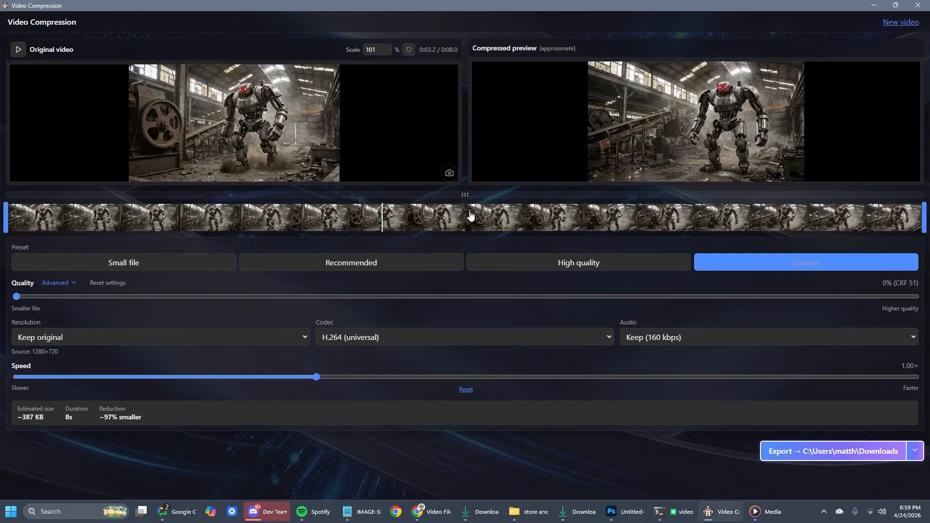
{"action": "left_click", "coordinate": [660, 220]}
{"action": "left_click", "coordinate": [764, 221]}
{"action": "left_click", "coordinate": [461, 224]}
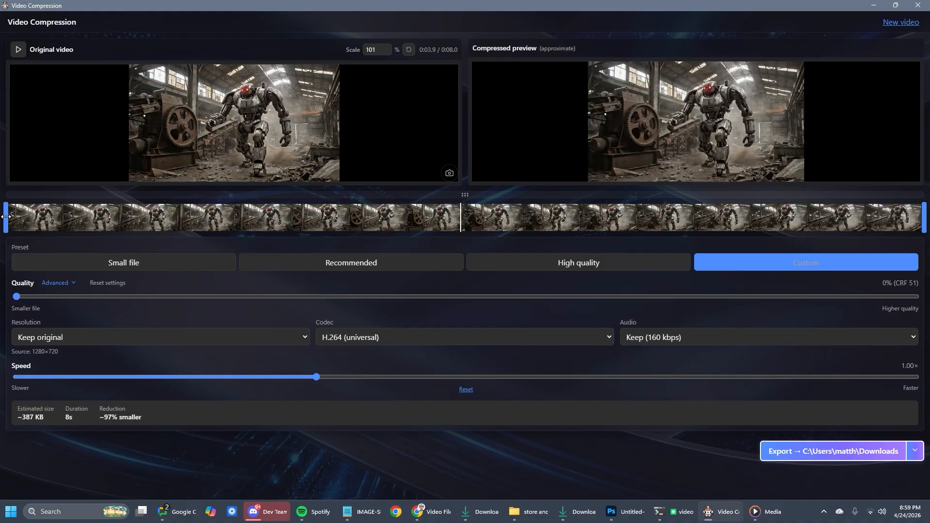
Step: Try trimming the clip from both ends down to 2 s, and restore the full 8 s range
{"action": "left_click_drag", "start_coordinate": [6, 216], "coordinate": [229, 216]}
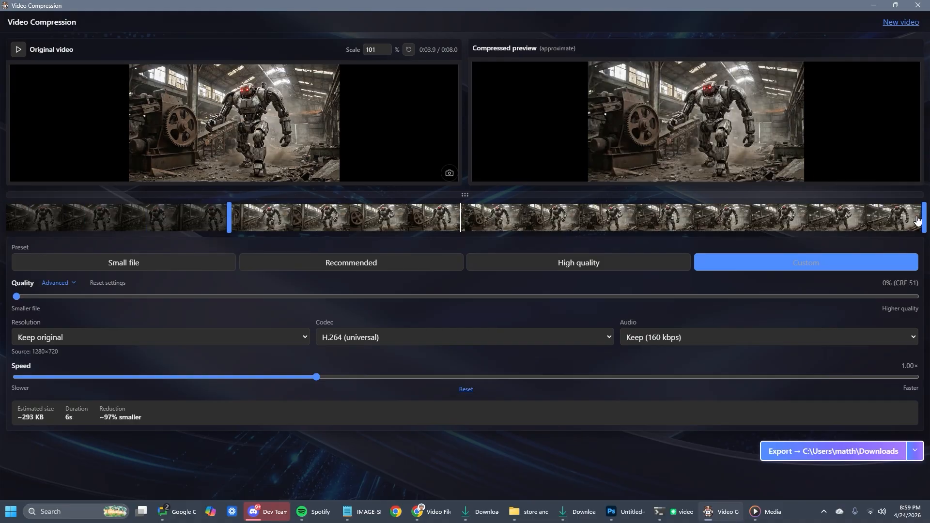
{"action": "left_click_drag", "start_coordinate": [924, 214], "coordinate": [784, 216]}
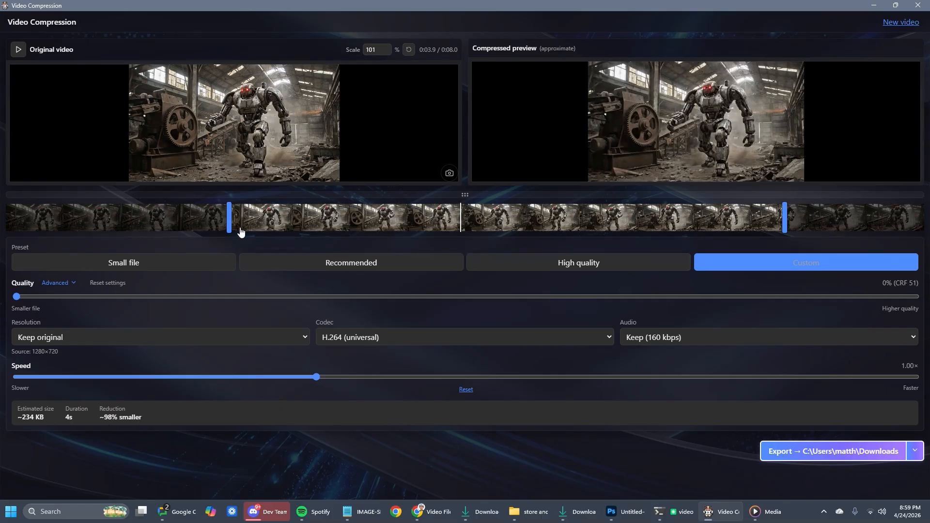
{"action": "left_click_drag", "start_coordinate": [230, 222], "coordinate": [541, 221]}
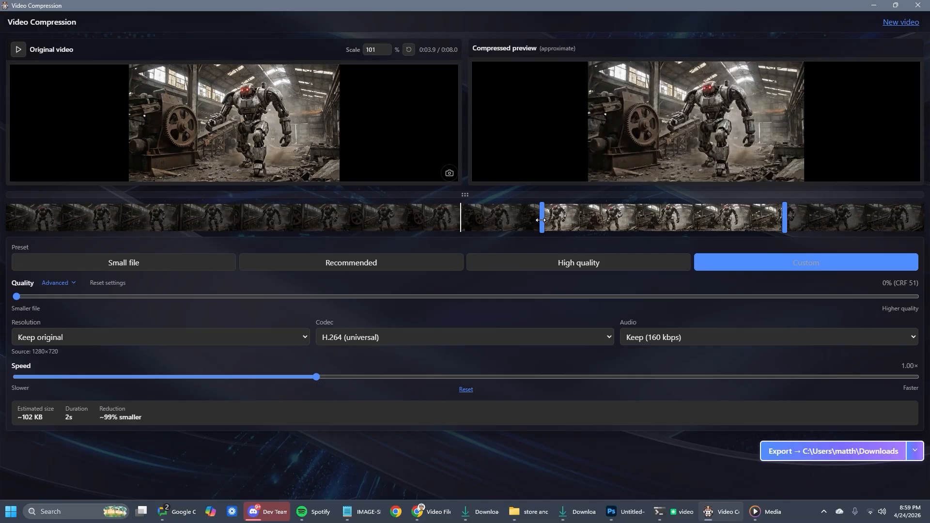
{"action": "left_click_drag", "start_coordinate": [542, 220], "coordinate": [6, 222]}
{"action": "left_click_drag", "start_coordinate": [786, 222], "coordinate": [923, 221]}
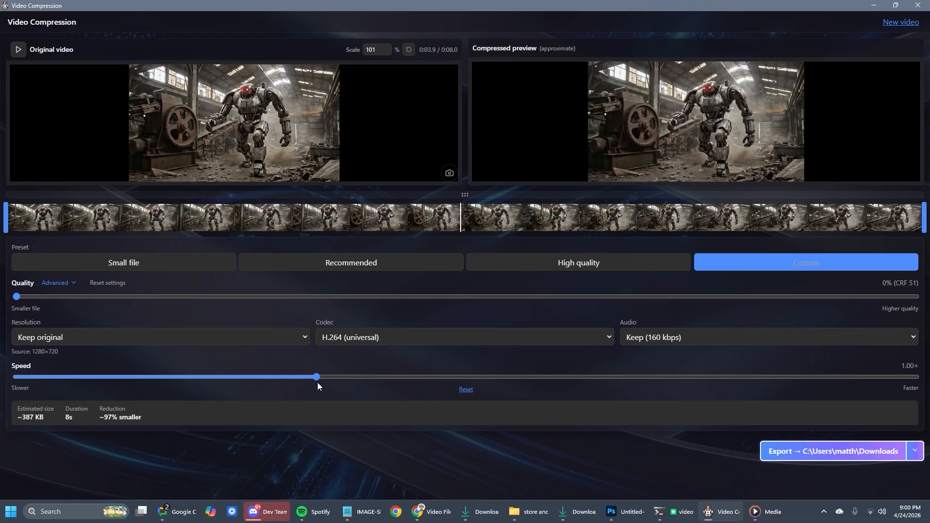
Step: Try playback speeds of 2.00× and 1.25×, and set the clip's speed to 1.05×
{"action": "left_click_drag", "start_coordinate": [315, 377], "coordinate": [916, 377]}
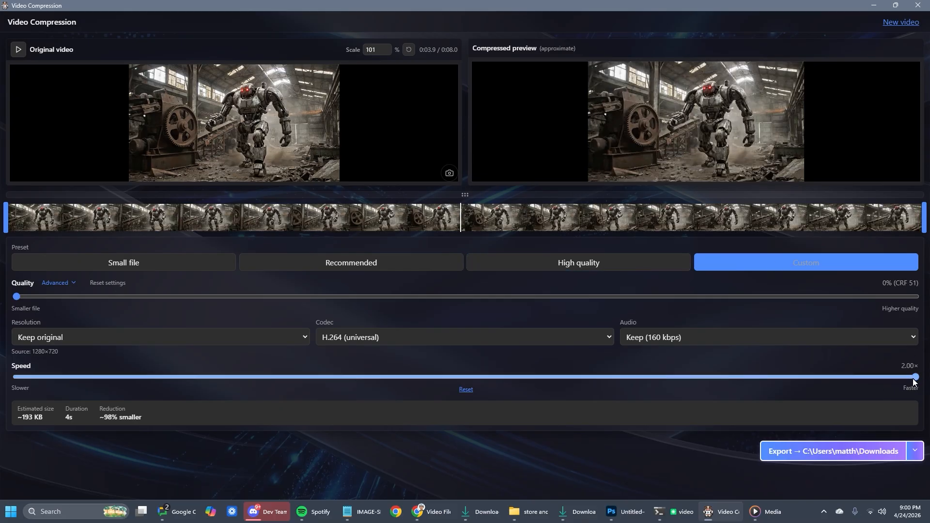
{"action": "left_click_drag", "start_coordinate": [913, 381], "coordinate": [479, 376]}
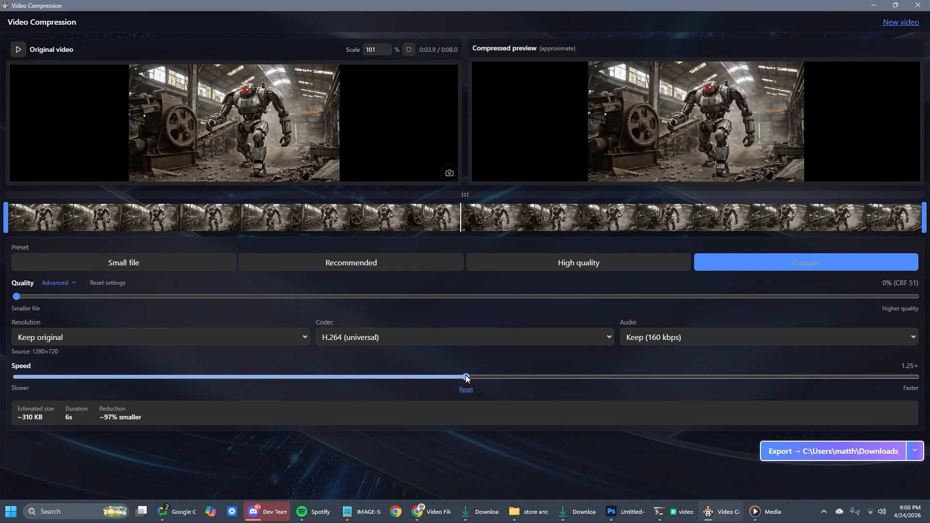
{"action": "left_click_drag", "start_coordinate": [467, 377], "coordinate": [345, 376]}
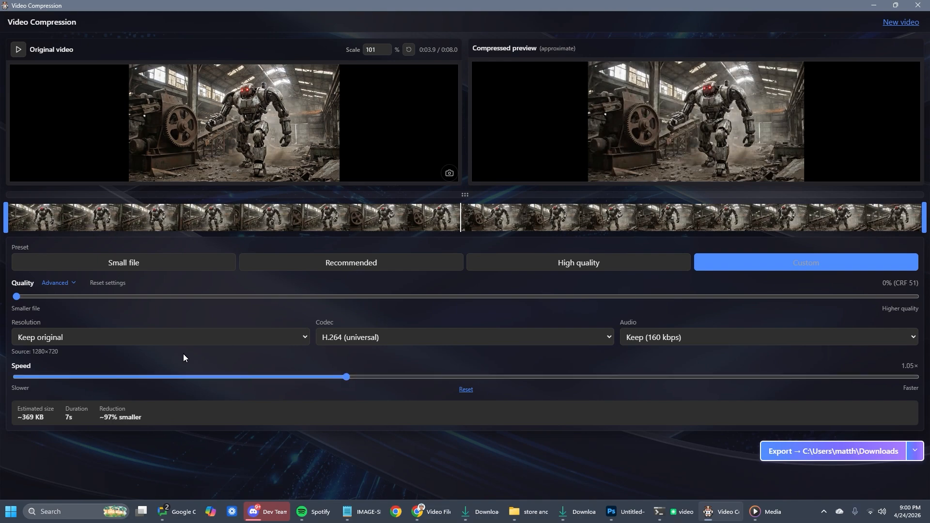
Step: Show the advanced quality settings and tint the video with a red overlay at 46%
{"action": "left_click", "coordinate": [58, 283]}
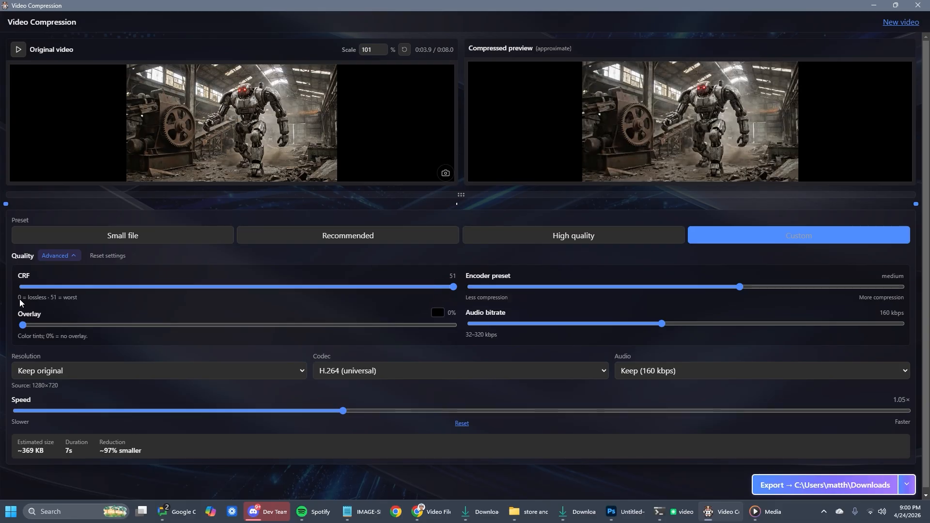
{"action": "left_click_drag", "start_coordinate": [23, 325], "coordinate": [222, 327]}
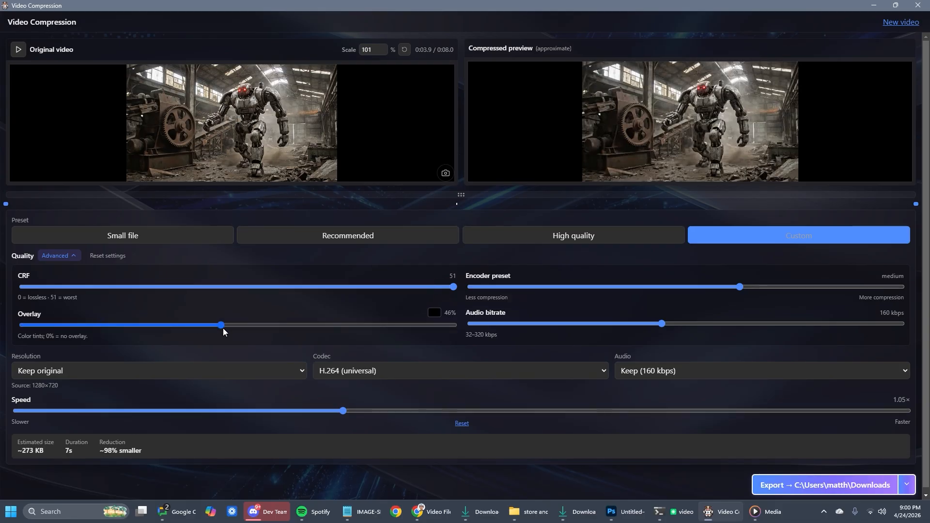
{"action": "left_click", "coordinate": [434, 314]}
{"action": "left_click", "coordinate": [501, 334]}
{"action": "left_click", "coordinate": [319, 307]}
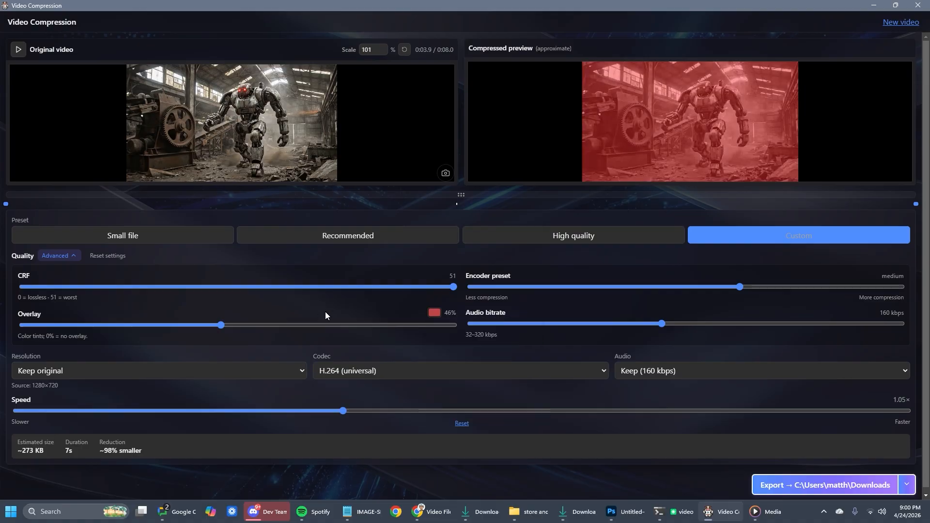
Step: Change the overlay colour to black, try strengths of 59% and 35%, and set the overlay to 12%
{"action": "left_click", "coordinate": [435, 315]}
{"action": "left_click_drag", "start_coordinate": [443, 324], "coordinate": [403, 408]}
{"action": "left_click", "coordinate": [387, 305]}
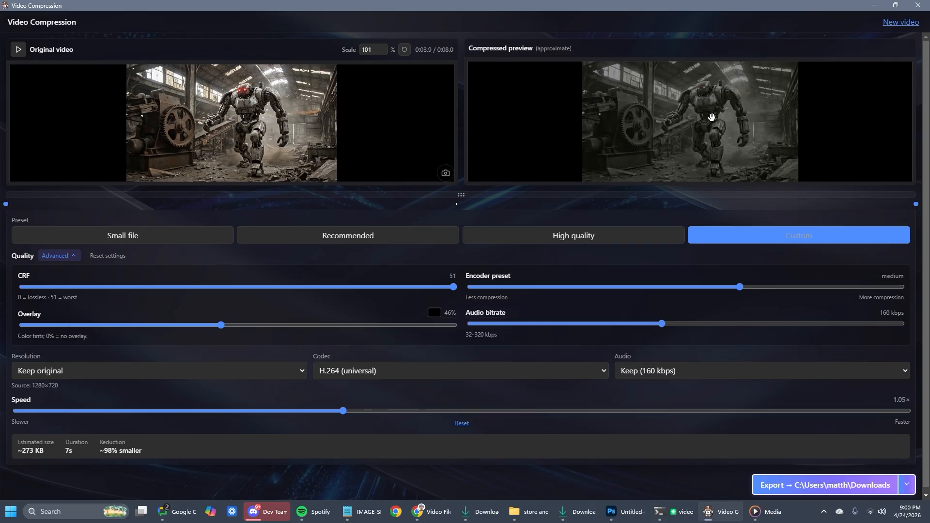
{"action": "left_click_drag", "start_coordinate": [221, 325], "coordinate": [276, 325]}
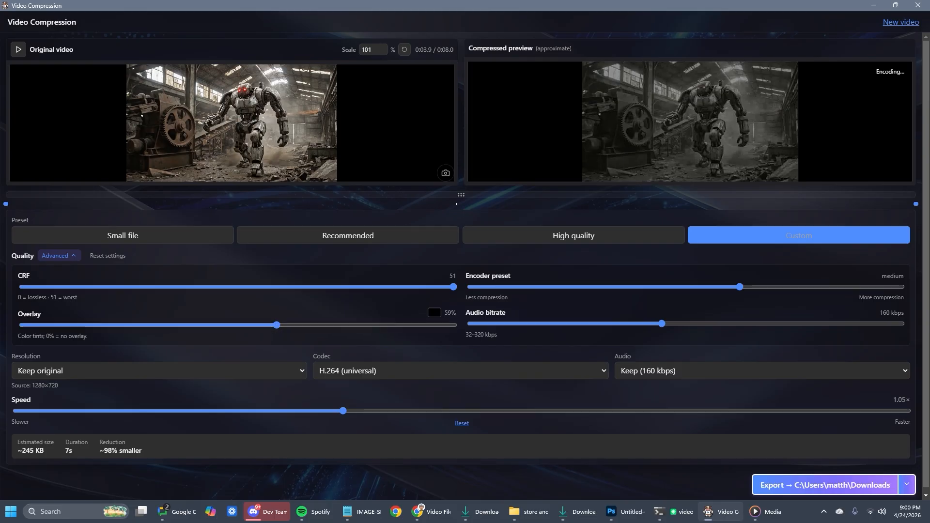
{"action": "left_click_drag", "start_coordinate": [282, 324], "coordinate": [174, 326]}
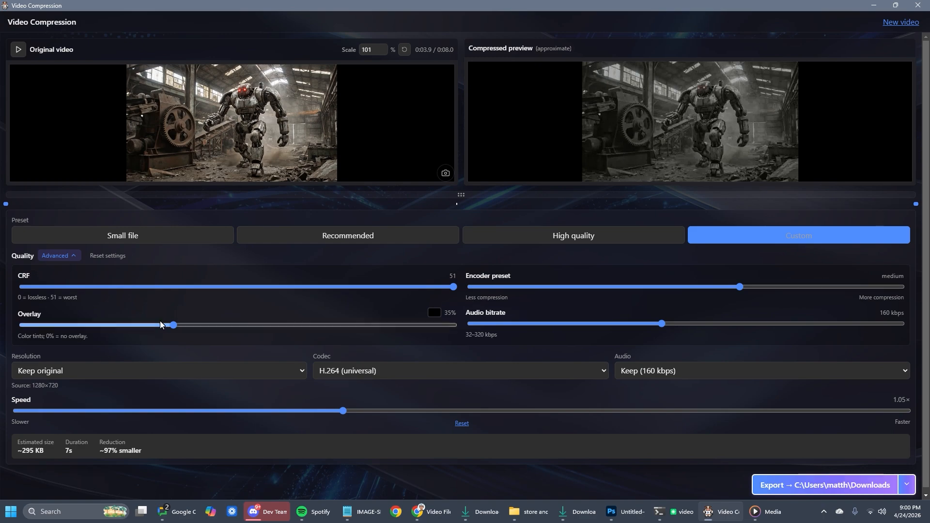
{"action": "left_click", "coordinate": [76, 325]}
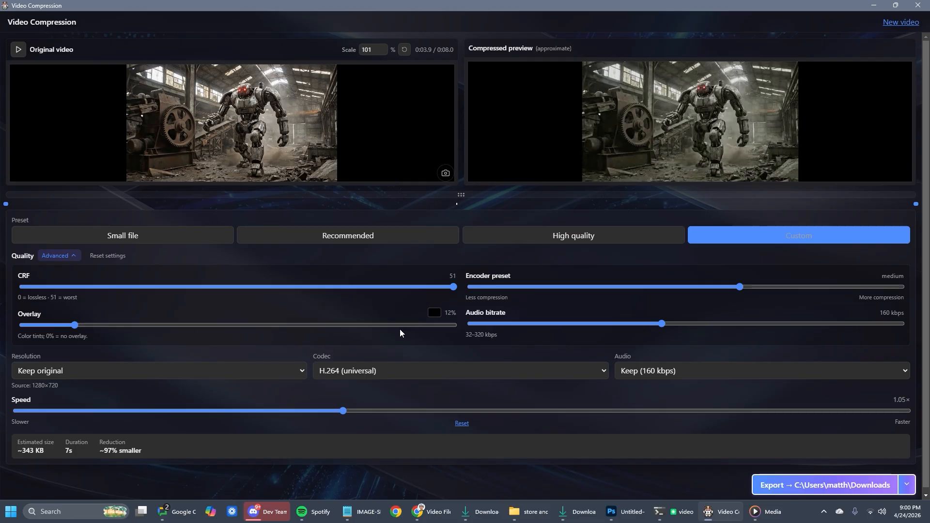
Step: Try the veryslow encoder preset, and set the encoder preset to fast
{"action": "left_click_drag", "start_coordinate": [739, 286], "coordinate": [900, 287]}
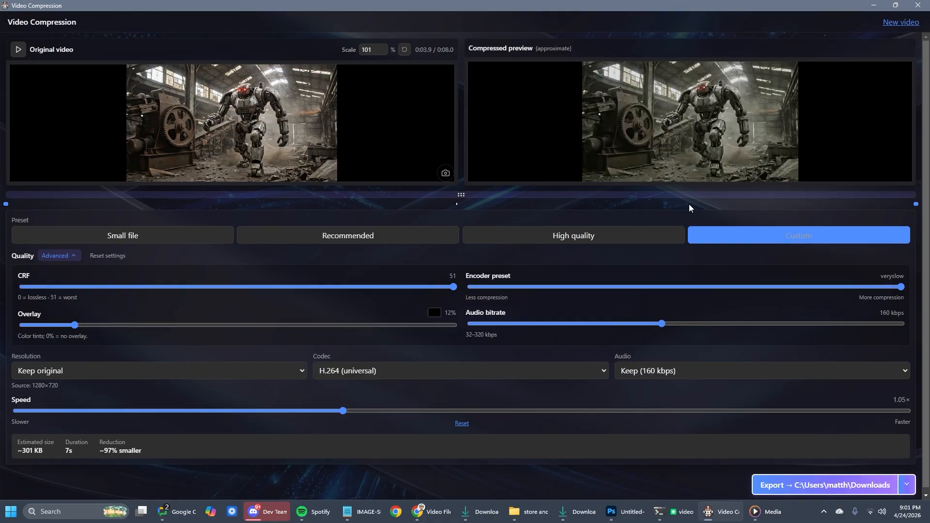
{"action": "left_click_drag", "start_coordinate": [786, 290], "coordinate": [646, 282]}
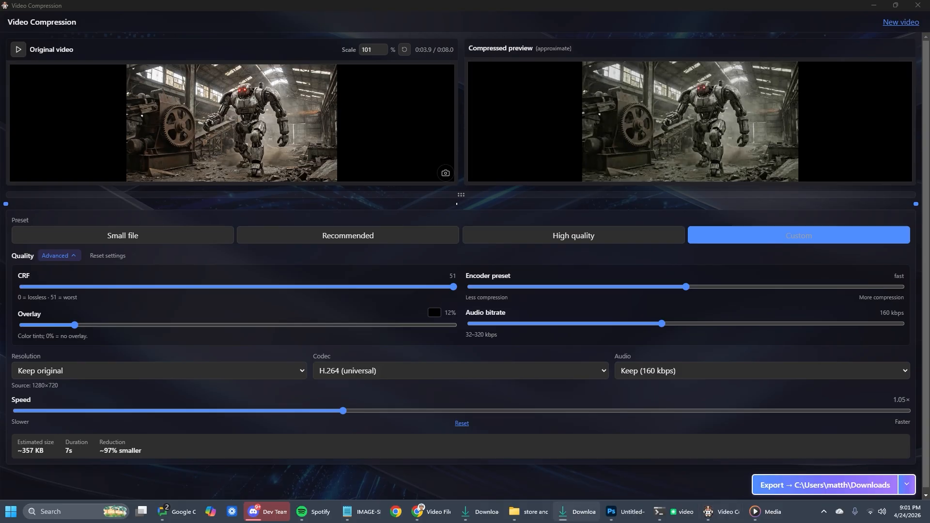
Step: Load the angel-of-darkness-full-album video from the Downloads folder and look at its file in that folder
{"action": "left_click_drag", "start_coordinate": [604, 100], "coordinate": [449, 116]}
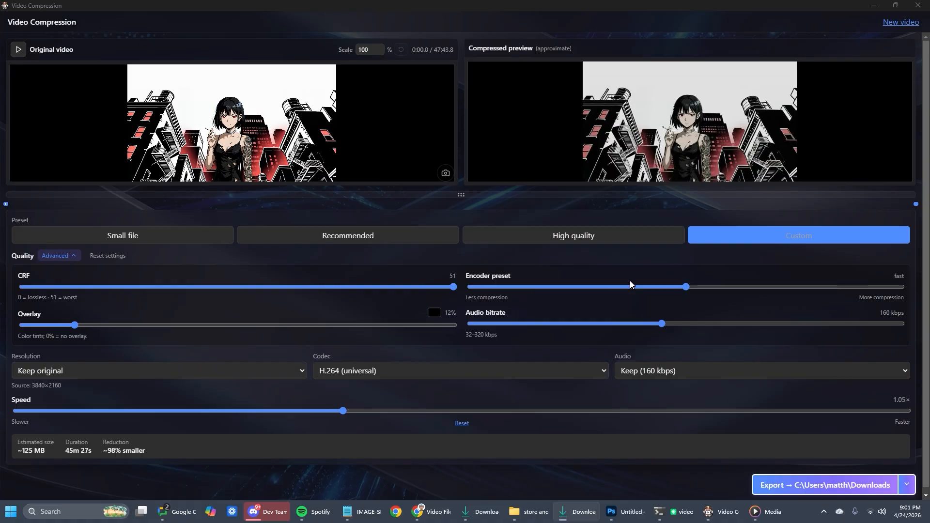
{"action": "left_click_drag", "start_coordinate": [0, 75], "coordinate": [615, 80]}
{"action": "scroll", "coordinate": [719, 298], "scroll_direction": "down", "scroll_amount": 3}
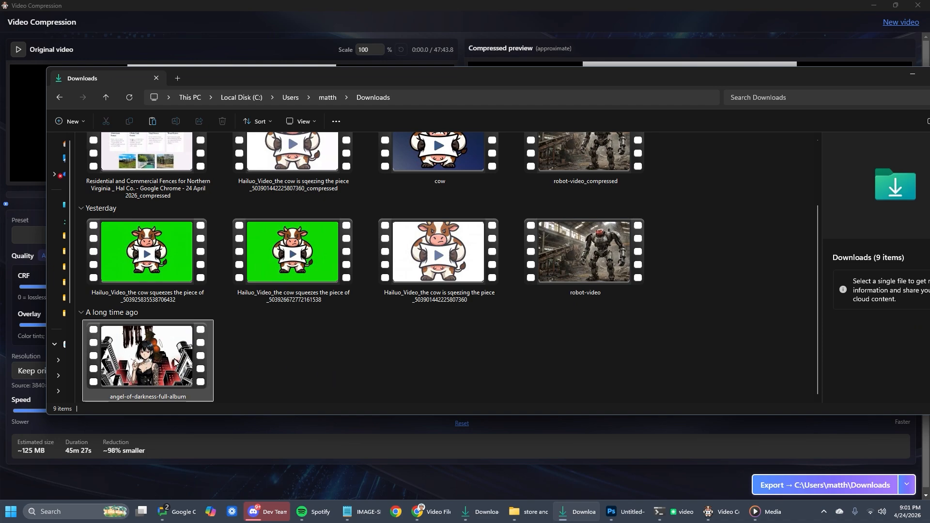
{"action": "mouse_move", "coordinate": [174, 362]}
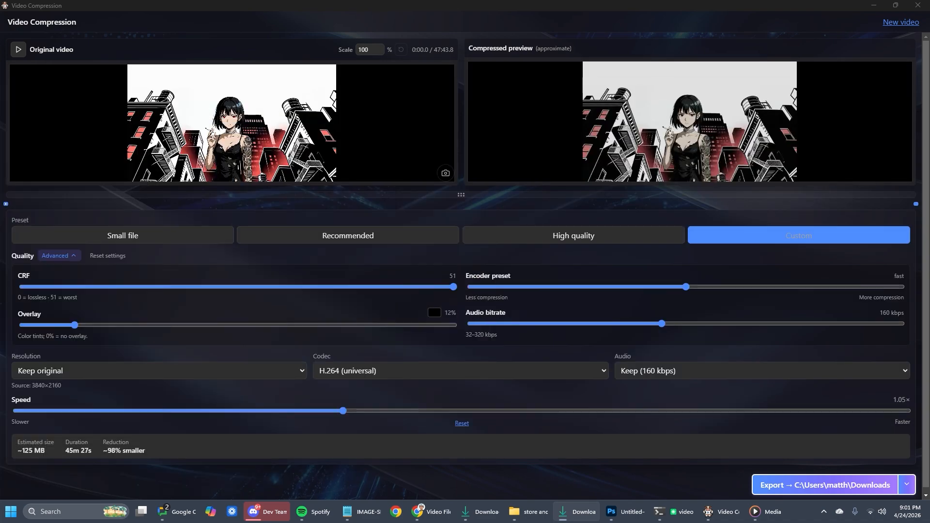
Step: Start and cancel an export of the album video to Downloads, and set the encoder preset to ultrafast
{"action": "left_click", "coordinate": [814, 485]}
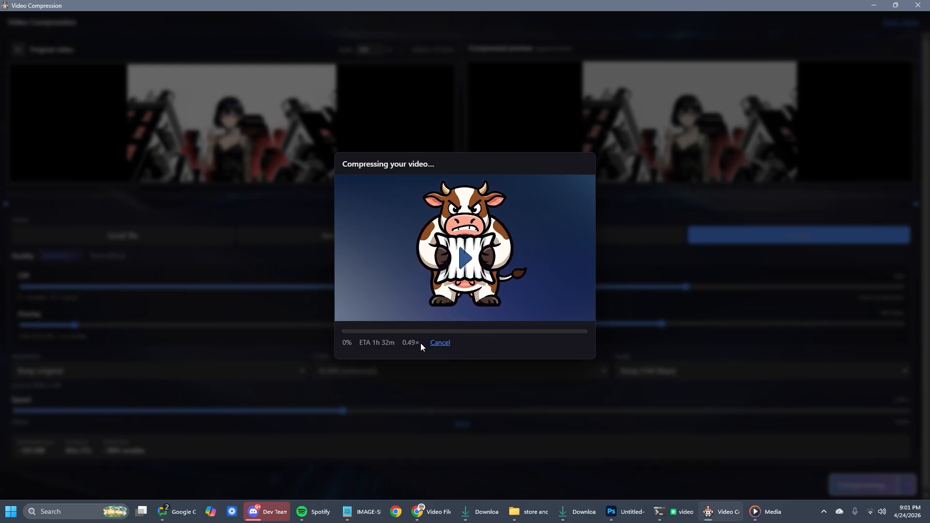
{"action": "left_click", "coordinate": [440, 343]}
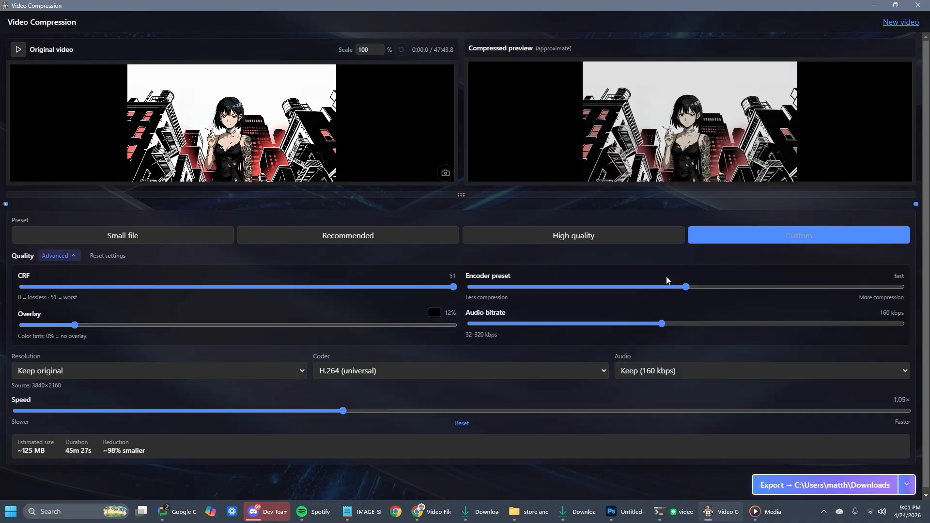
{"action": "left_click_drag", "start_coordinate": [580, 285], "coordinate": [417, 286]}
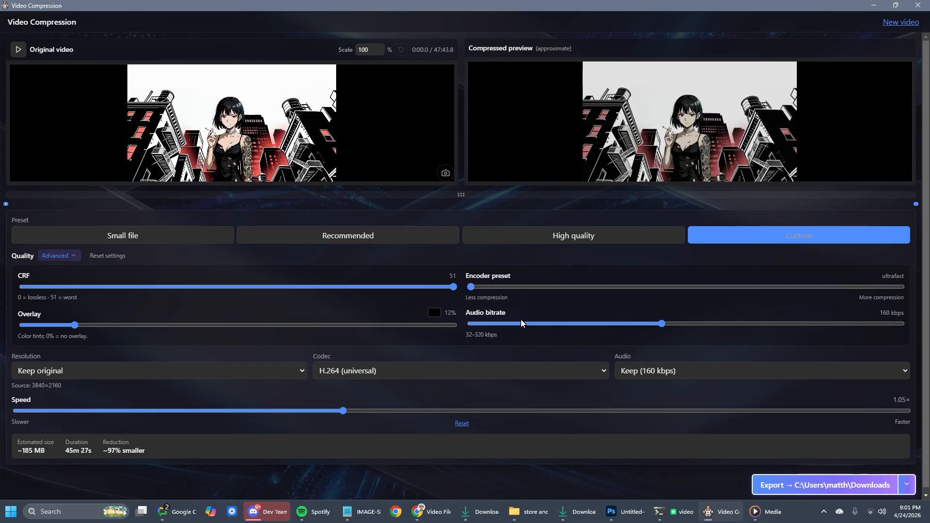
Step: Shrink the preview area so the timeline strip is enlarged, and move the playhead to 29:34.7
{"action": "scroll", "coordinate": [475, 397], "scroll_direction": "down", "scroll_amount": 1}
{"action": "scroll", "coordinate": [455, 310], "scroll_direction": "up", "scroll_amount": 1}
{"action": "left_click_drag", "start_coordinate": [461, 192], "coordinate": [452, 265]}
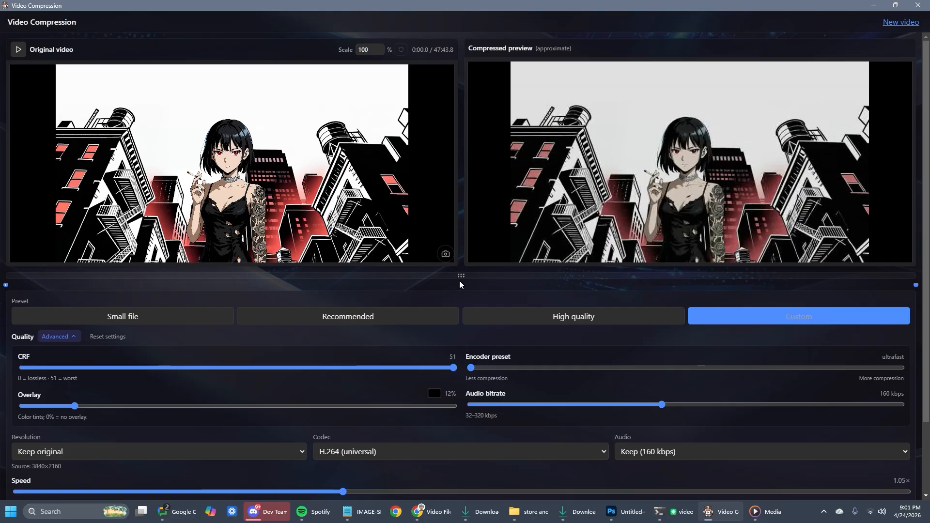
{"action": "left_click_drag", "start_coordinate": [459, 281], "coordinate": [462, 163]}
{"action": "left_click", "coordinate": [575, 190]}
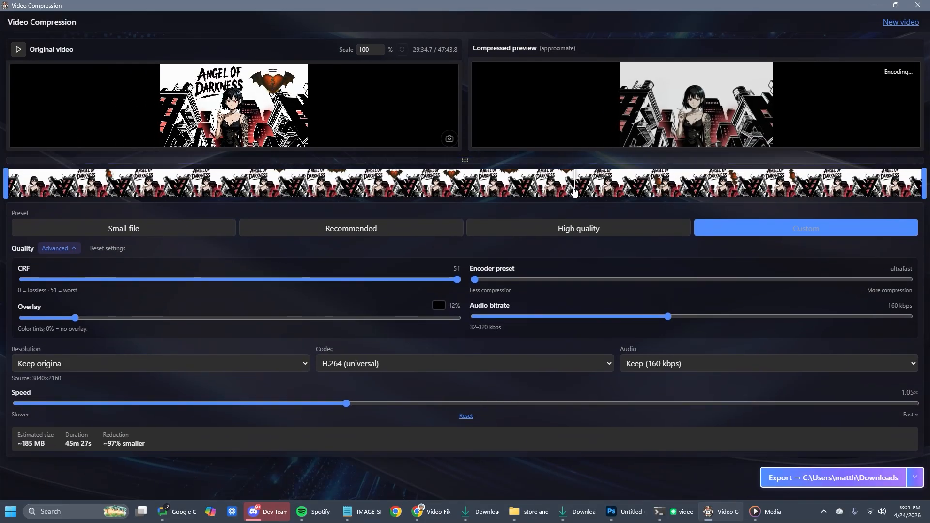
Step: Open the frame extraction options, and enlarge the preview area so that all the save choices fit
{"action": "left_click", "coordinate": [449, 140]}
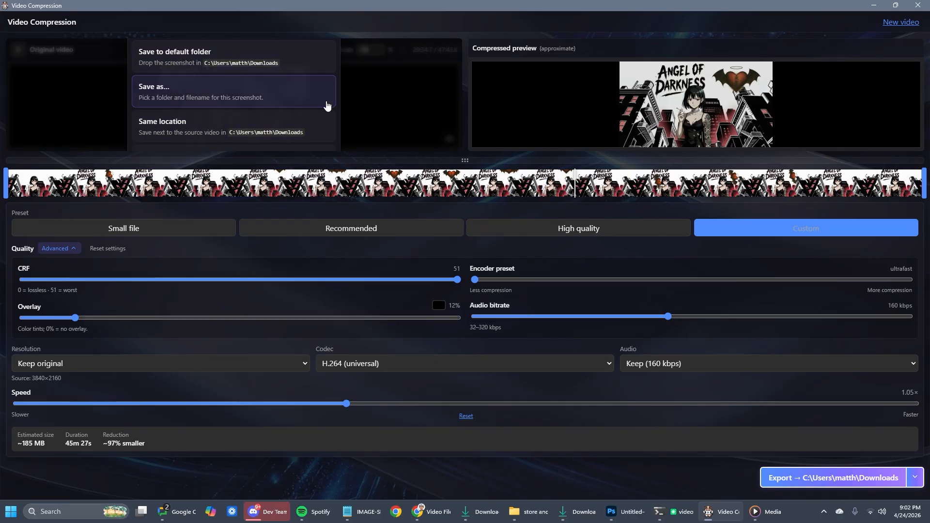
{"action": "left_click", "coordinate": [400, 194]}
{"action": "left_click", "coordinate": [244, 186]}
{"action": "left_click_drag", "start_coordinate": [469, 160], "coordinate": [481, 266]}
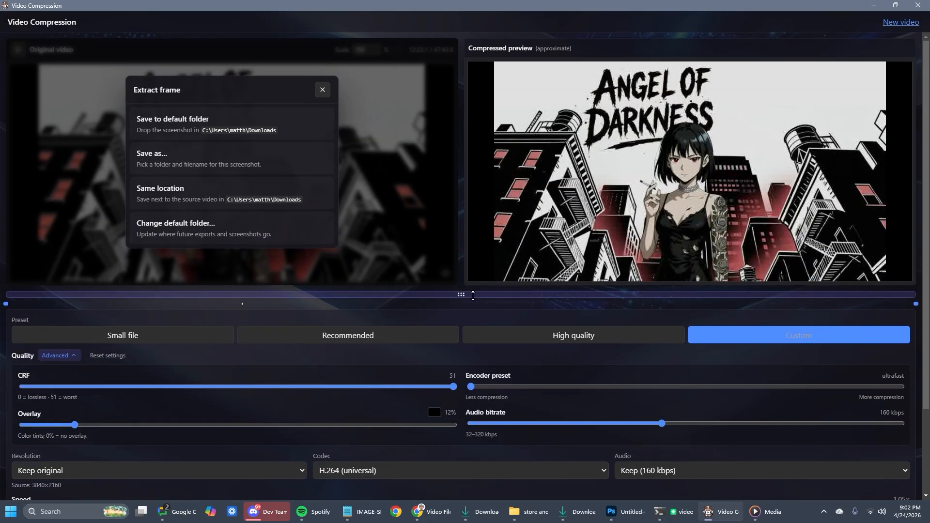